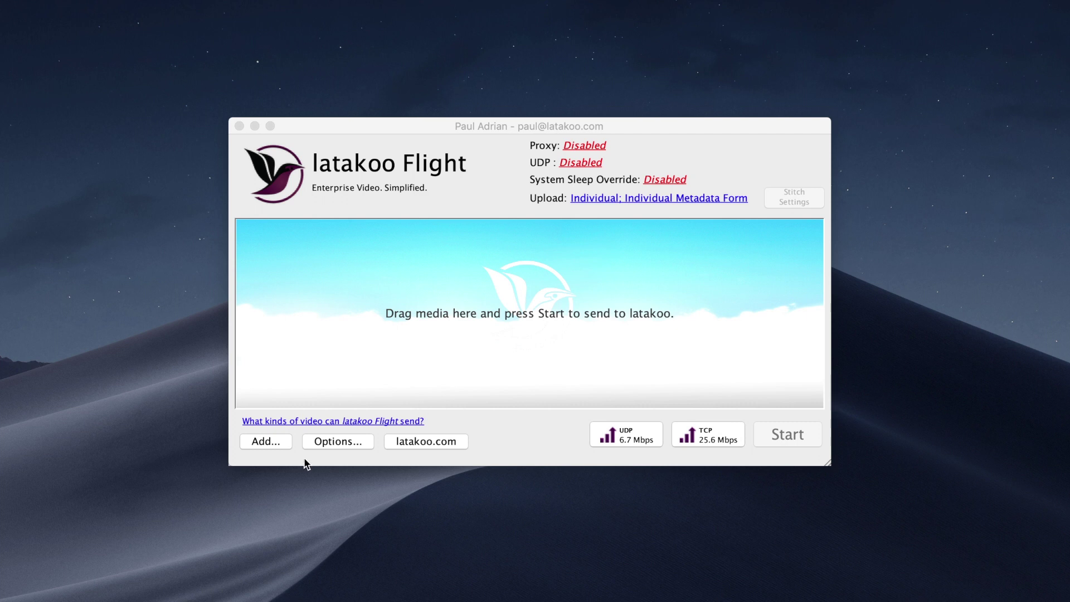
Check the installed Flight version in the application options and accept the existing settings.
click(326, 444)
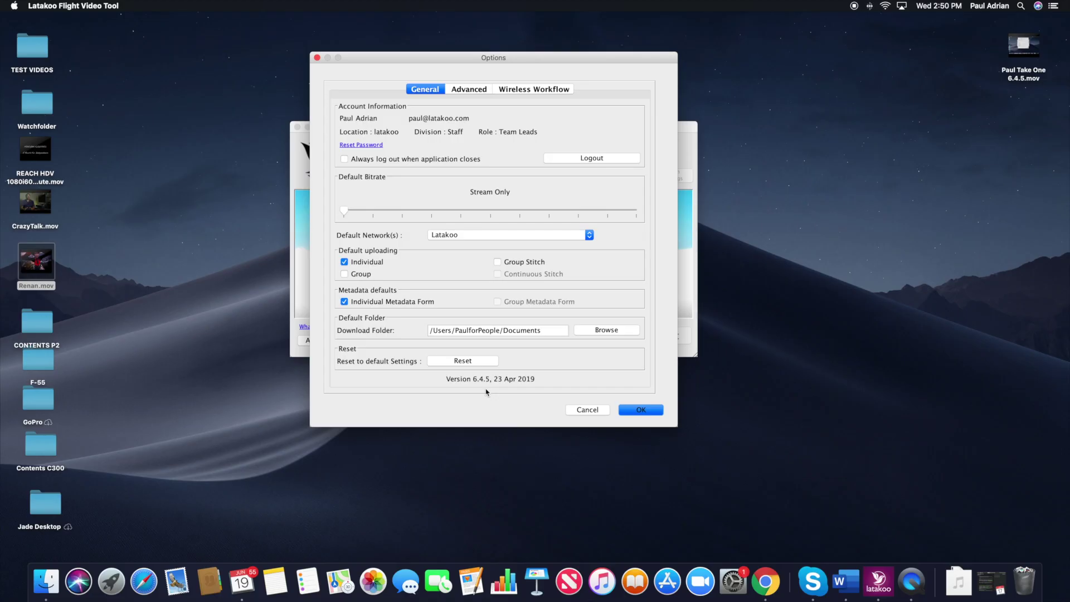
click(640, 410)
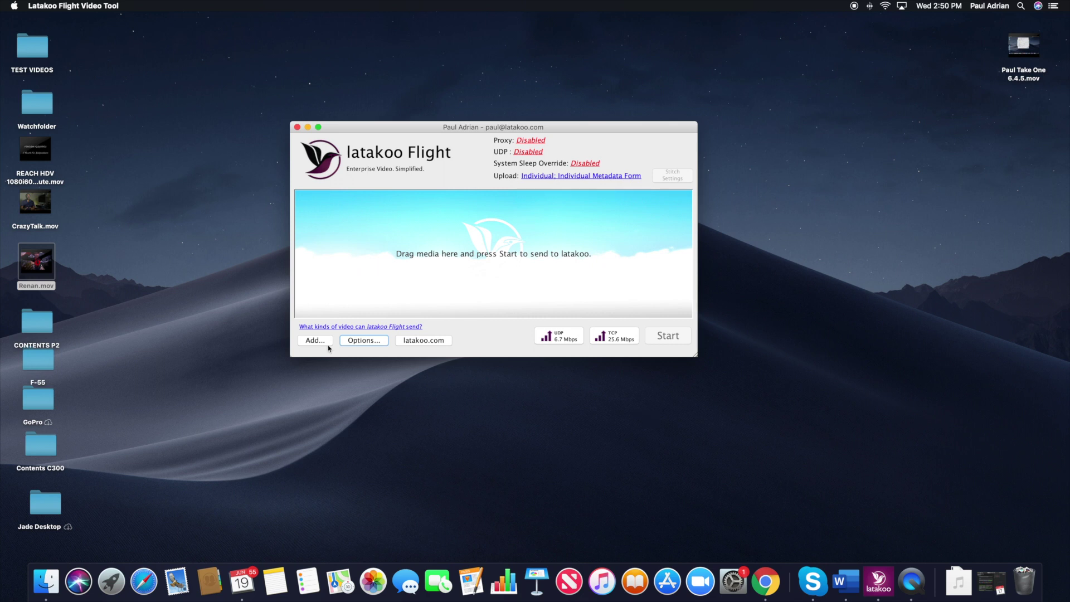
Add the REACH HDV 1080i60 one minute video, set it to No compression, and start its upload to Latakoo without filling in metadata.
drag(49, 151, 269, 230)
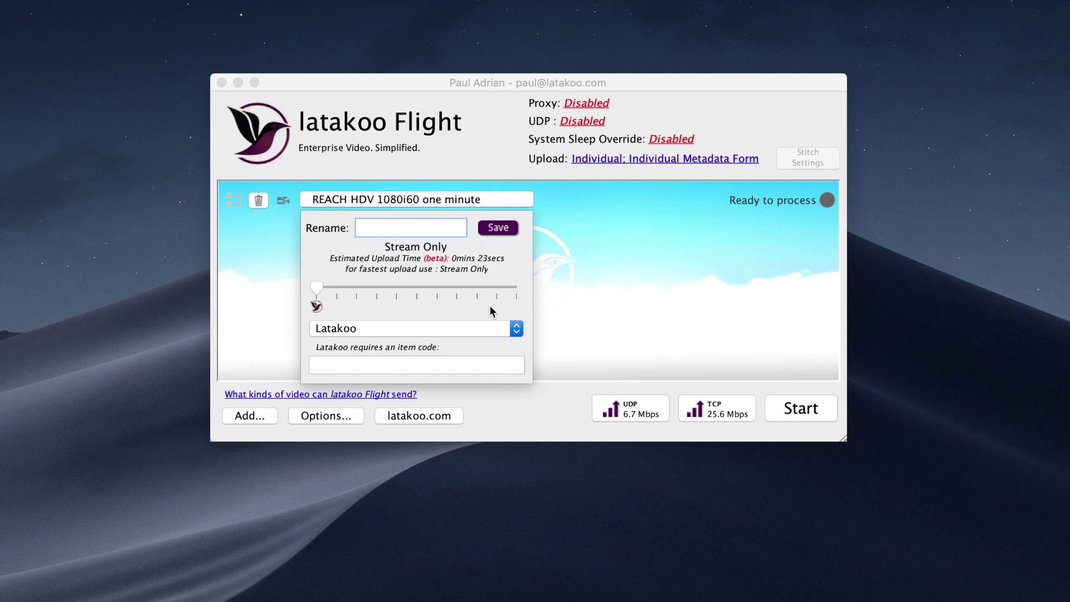
click(496, 288)
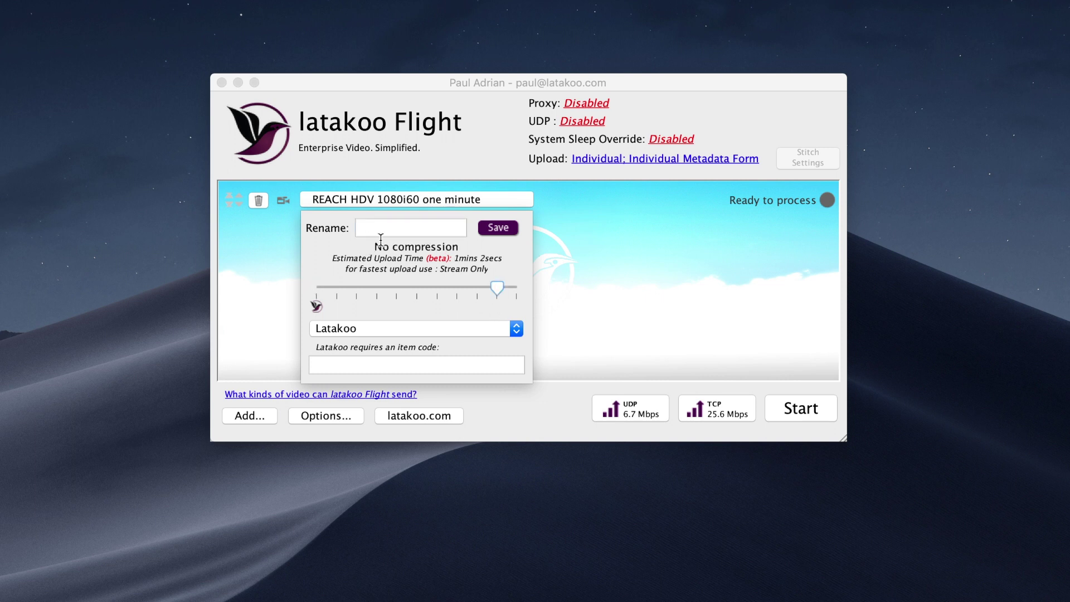
click(804, 419)
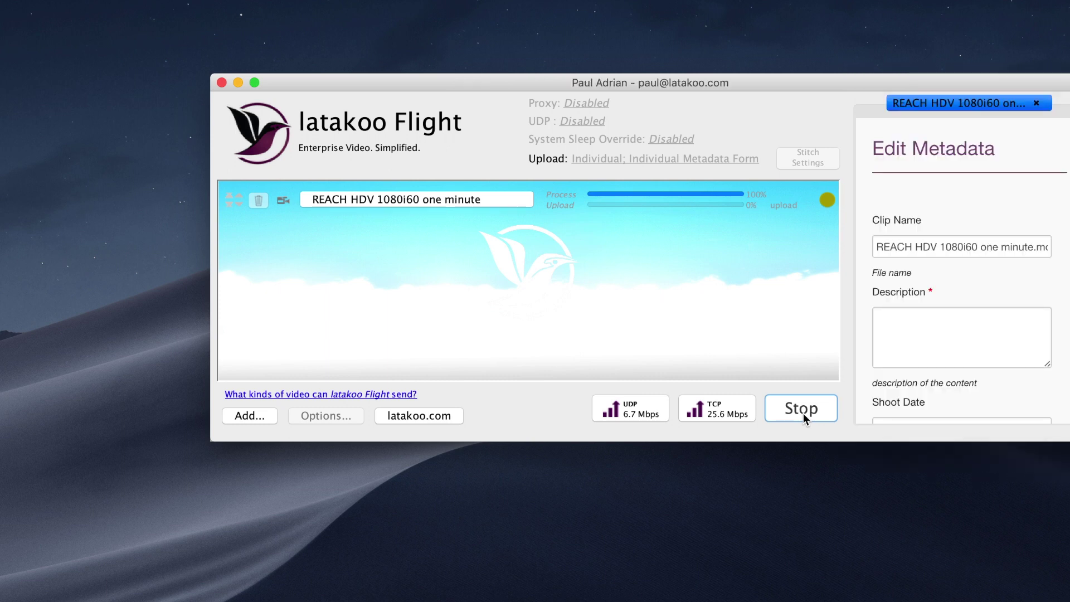
click(1035, 104)
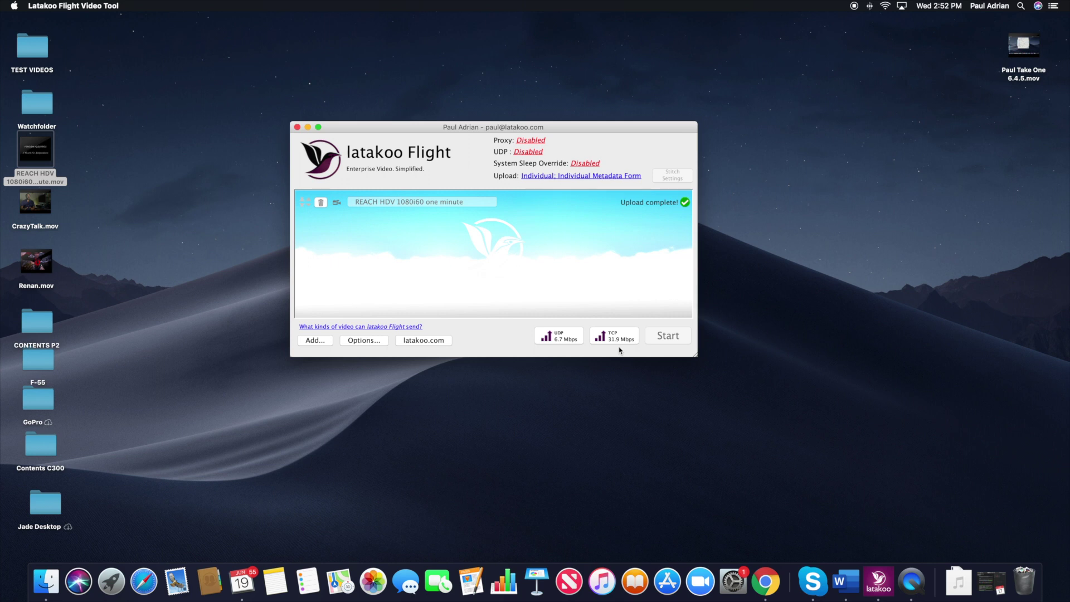
Switch to the latakoo Pilot page in the browser and expand the details of Renan.mp4.
key(ctrl+Right)
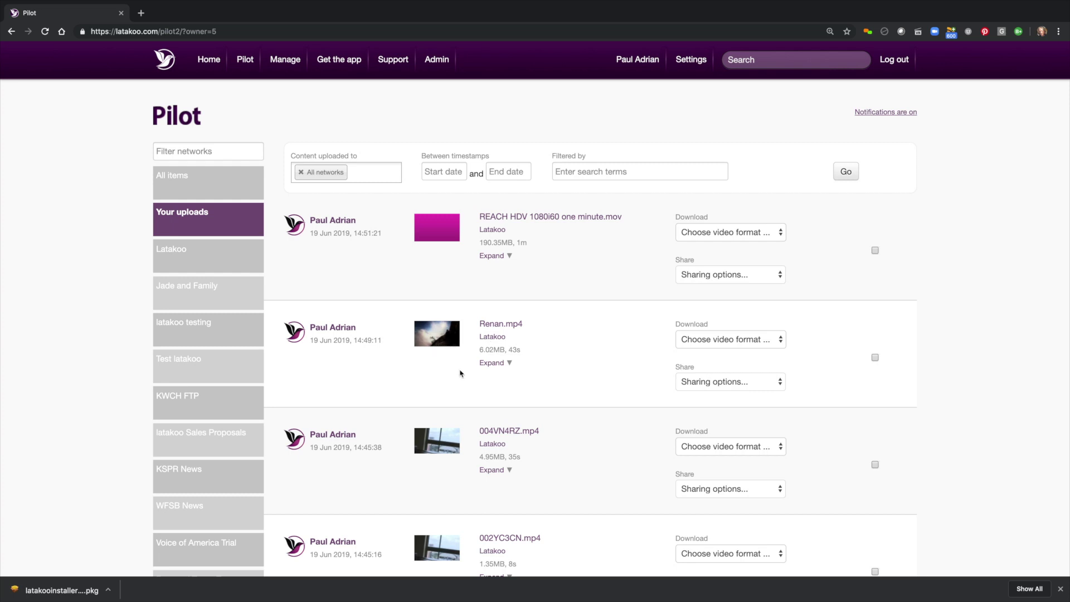
click(495, 362)
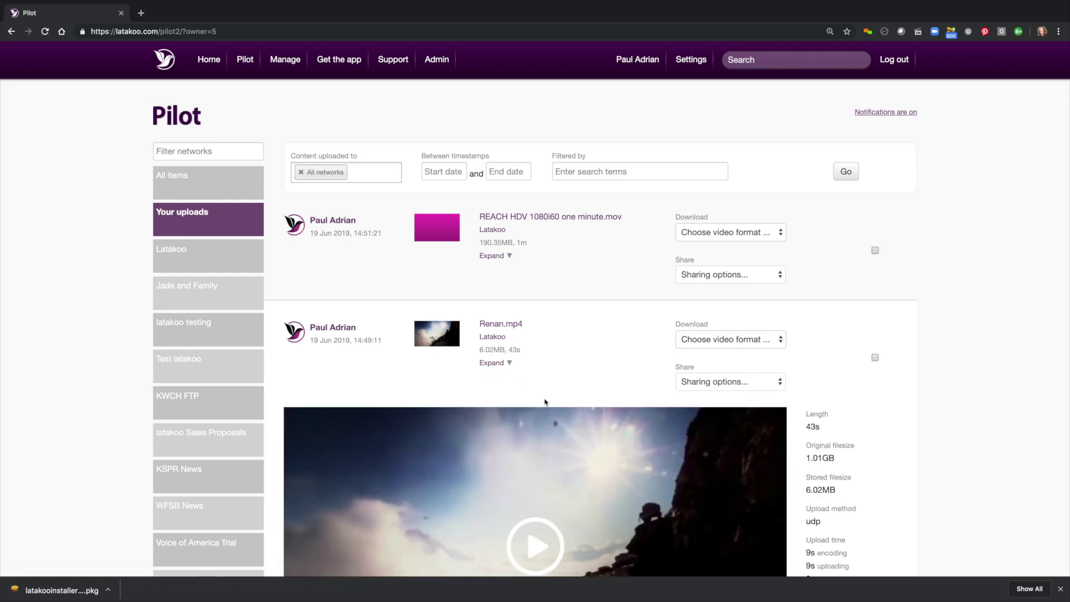
scroll(545, 402, down, 3)
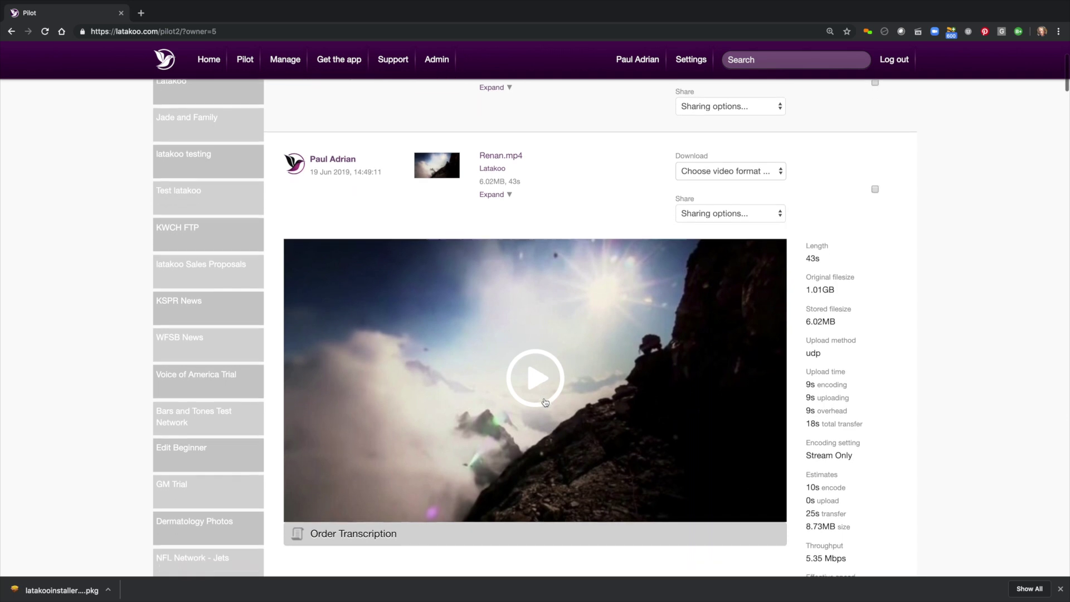
scroll(545, 402, down, 1)
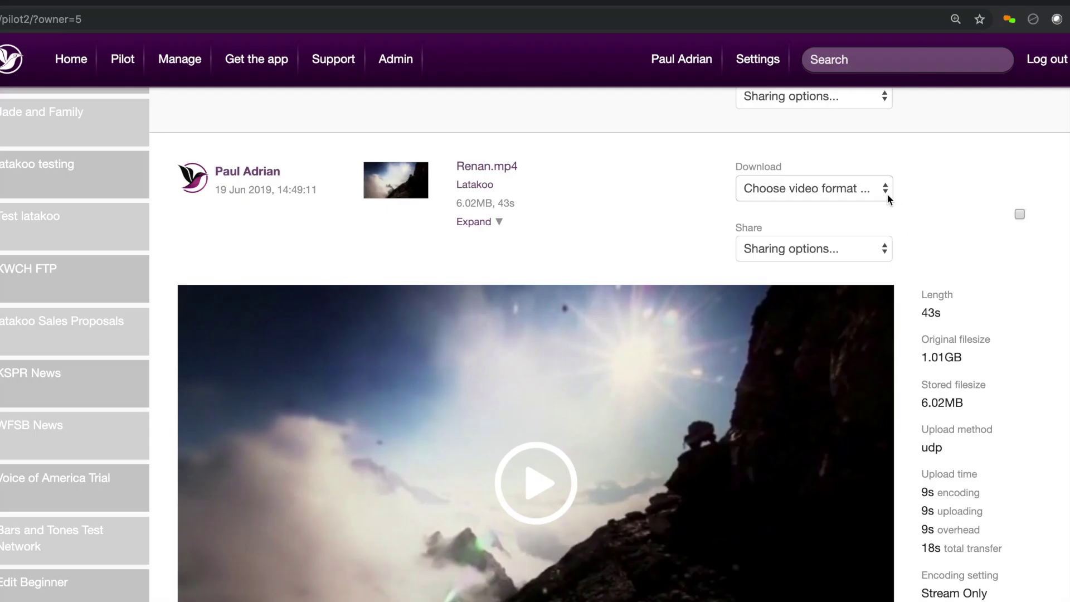
Request Renan.mp4 in MPEG-2 (MPG) format through the Flight app and start the download there.
click(781, 155)
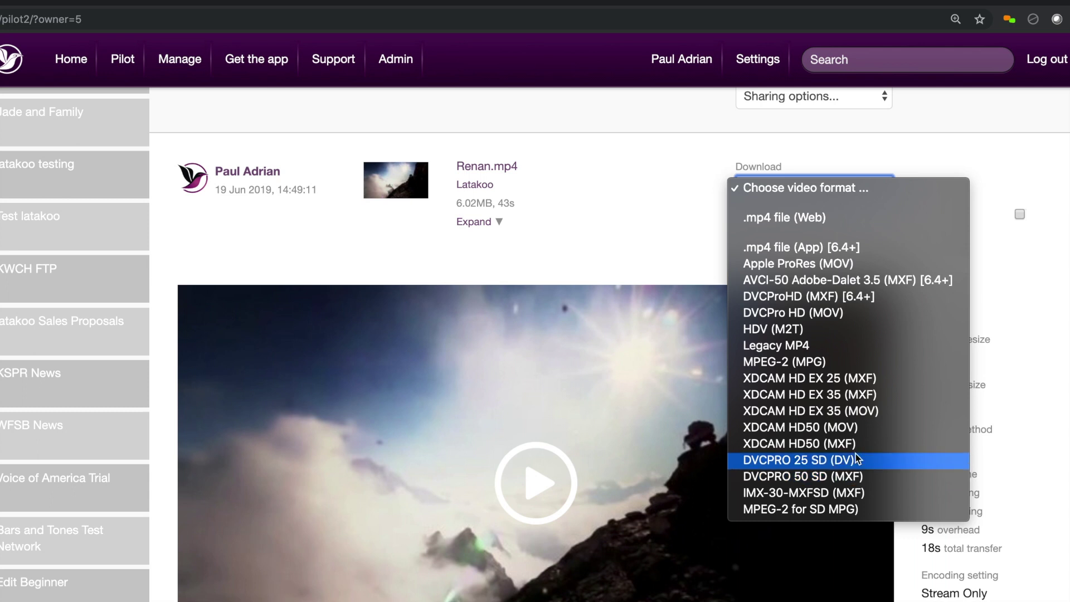
click(858, 367)
click(618, 111)
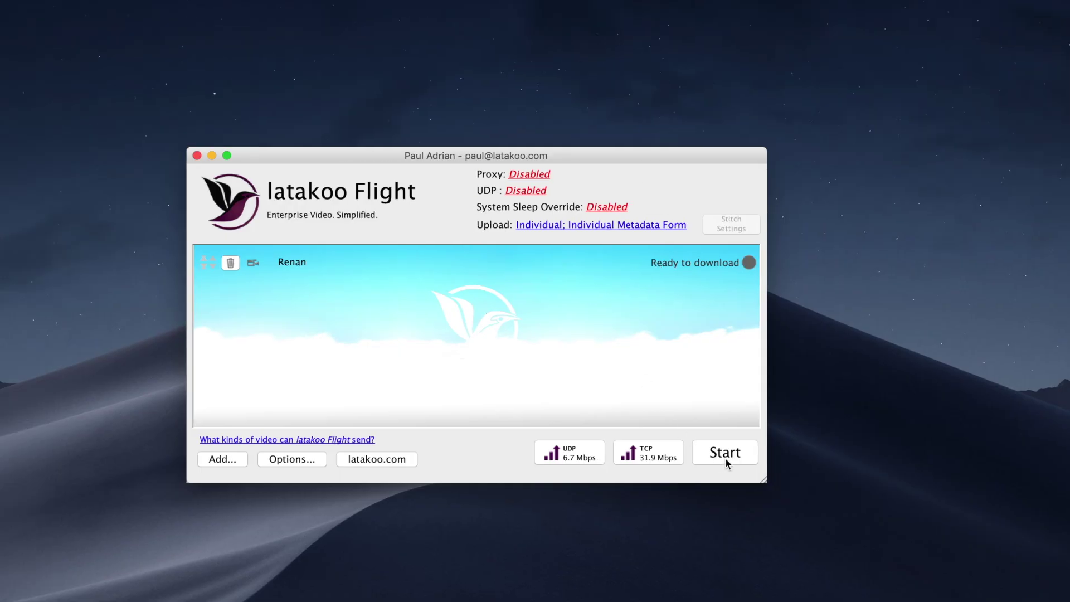
click(725, 453)
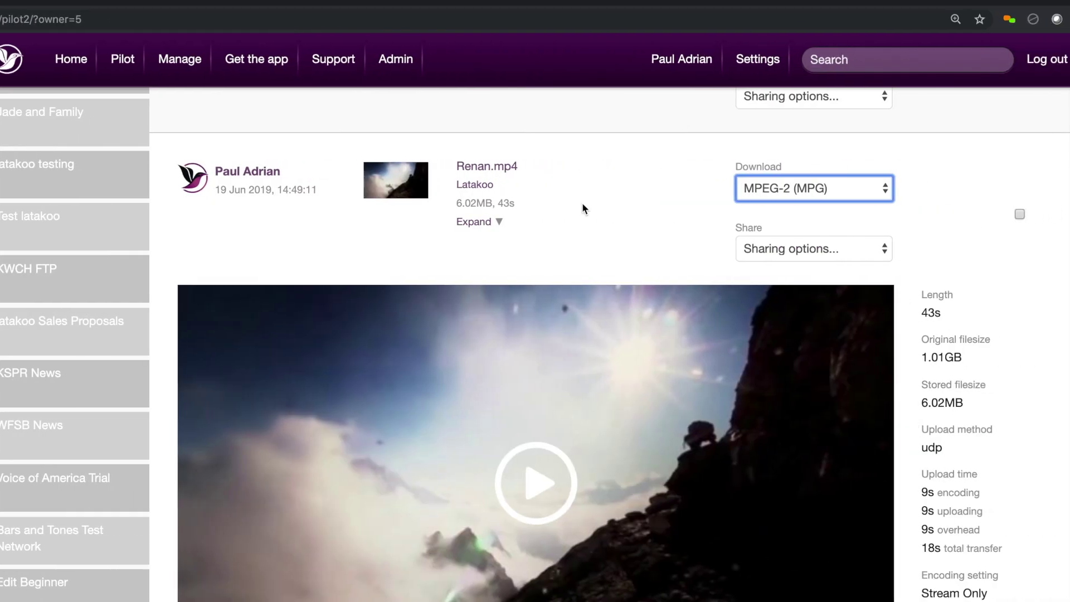
Review the download formats offered for Renan.mp4 and look through the list of uploaded clips.
click(886, 192)
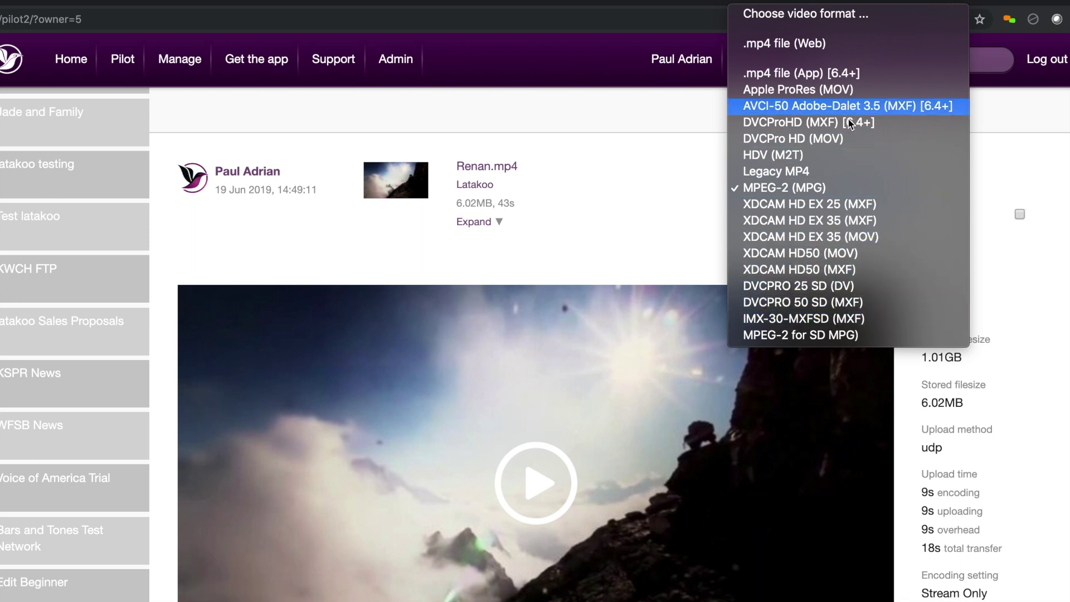
click(683, 218)
scroll(684, 218, up, 5)
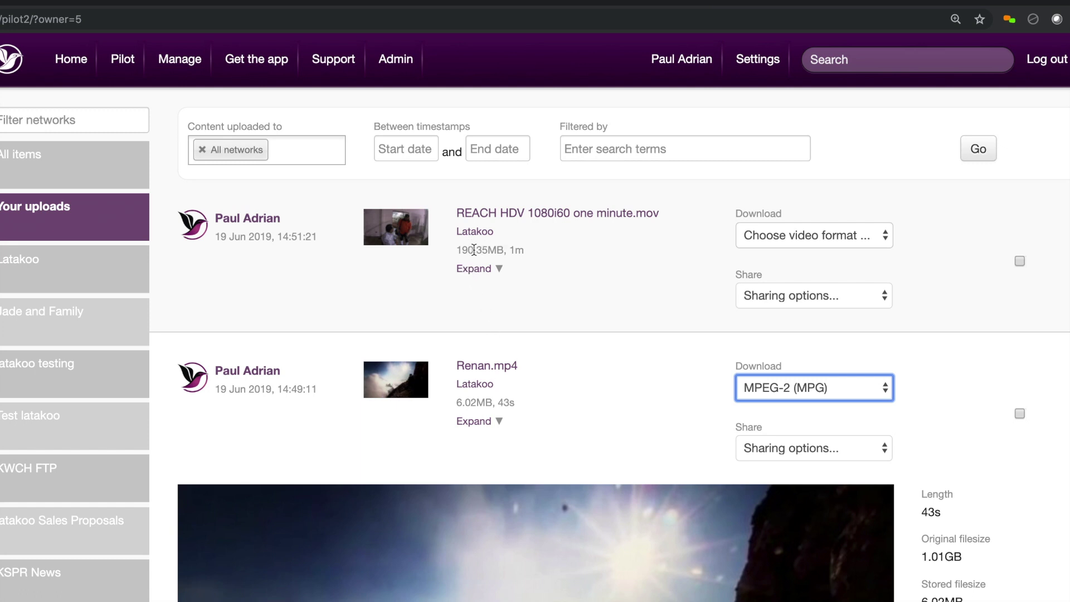
scroll(503, 311, down, 1)
scroll(503, 309, down, 20)
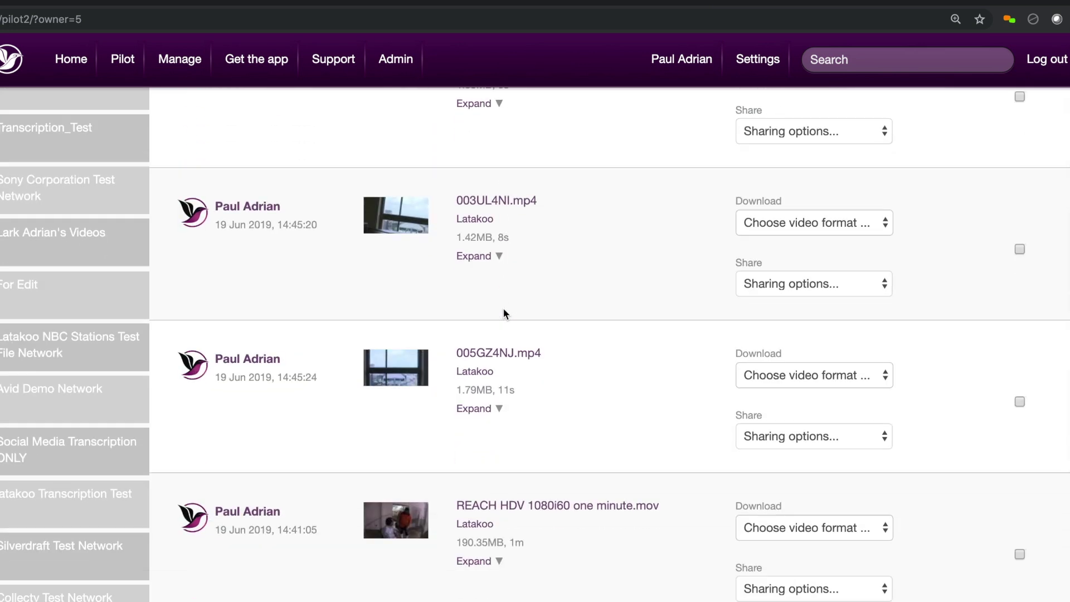
scroll(502, 307, down, 10)
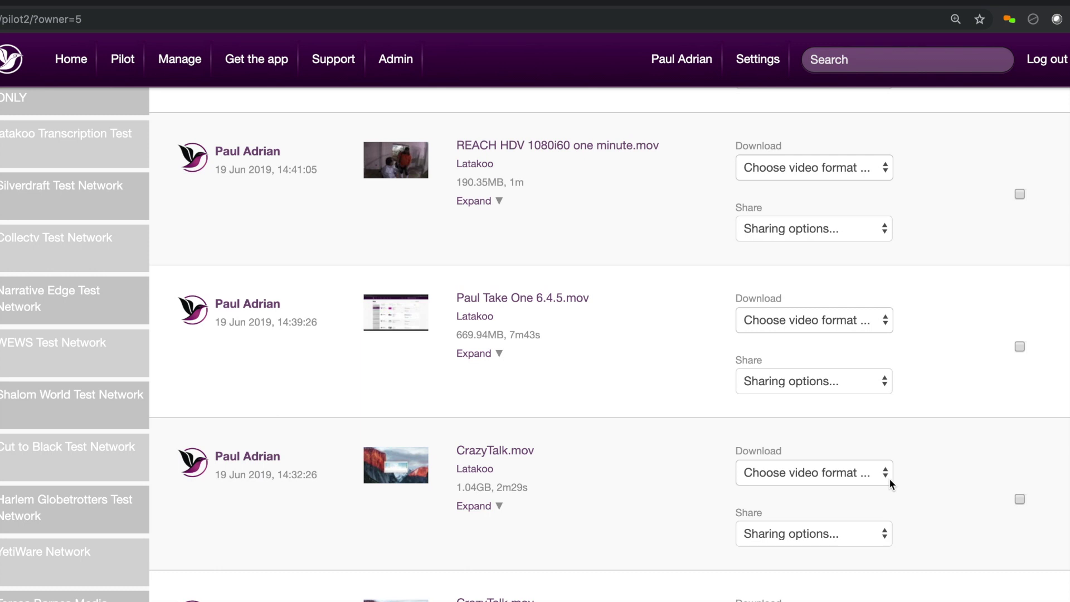
scroll(886, 479, up, 5)
scroll(884, 476, up, 15)
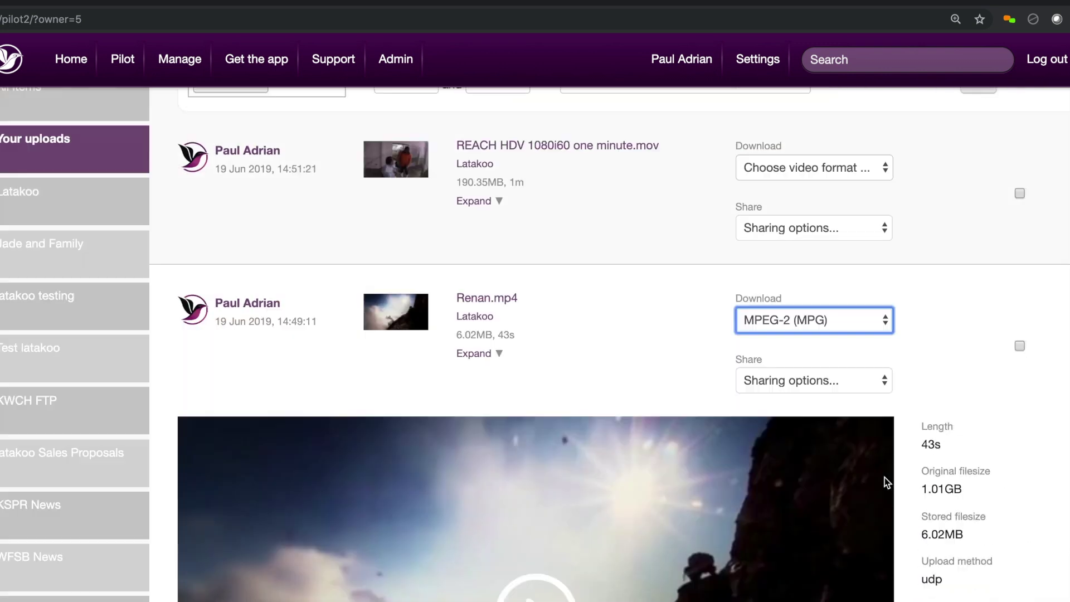
Request the newest REACH HDV 1080i60 one minute clip as .mov file (App) [6.4+] and start its download in Flight.
click(885, 312)
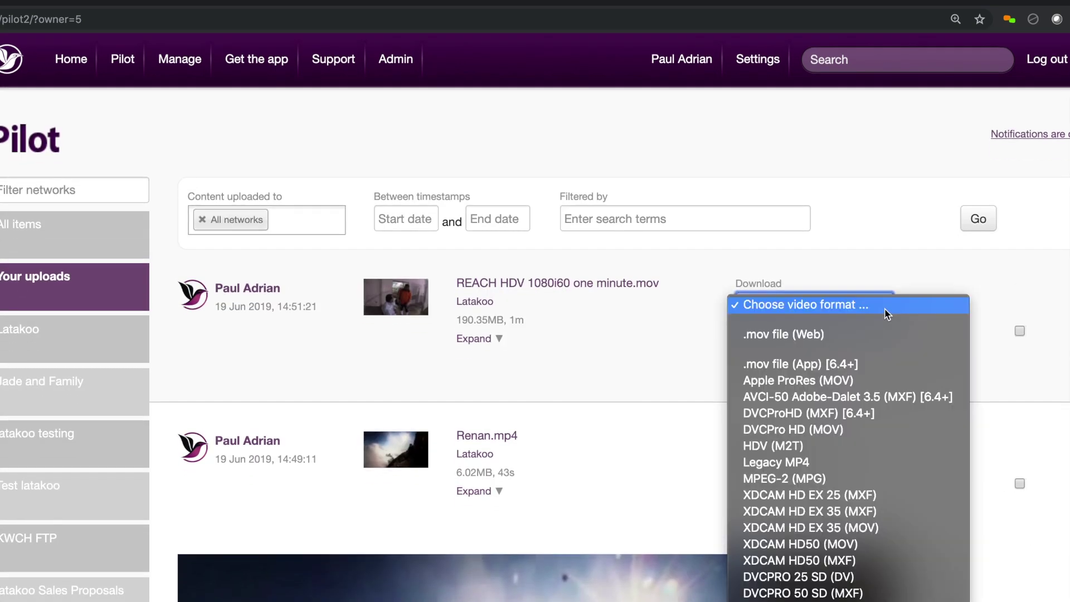
click(788, 365)
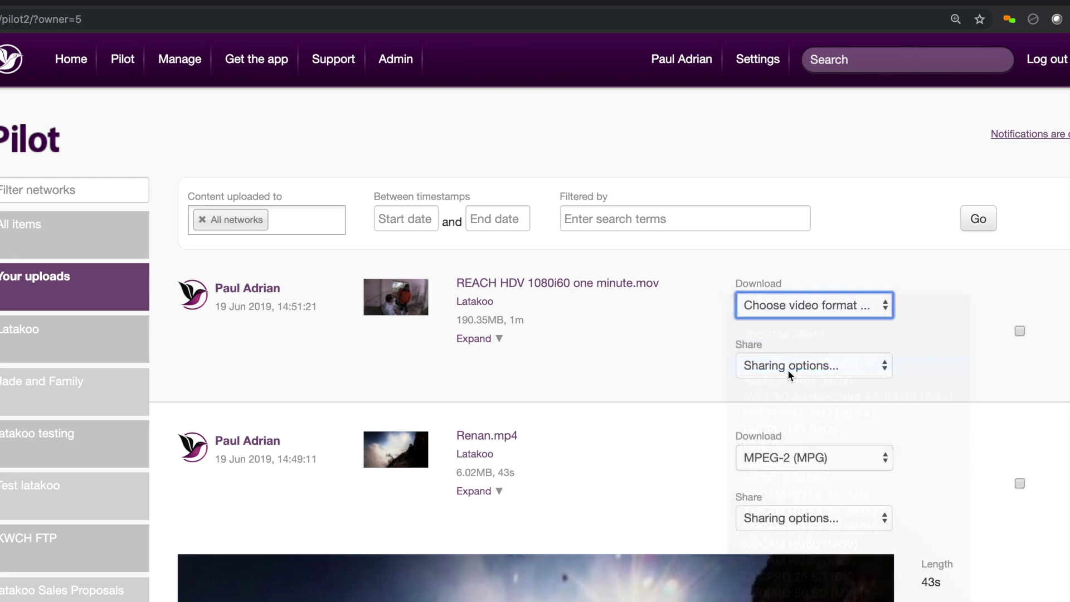
click(592, 108)
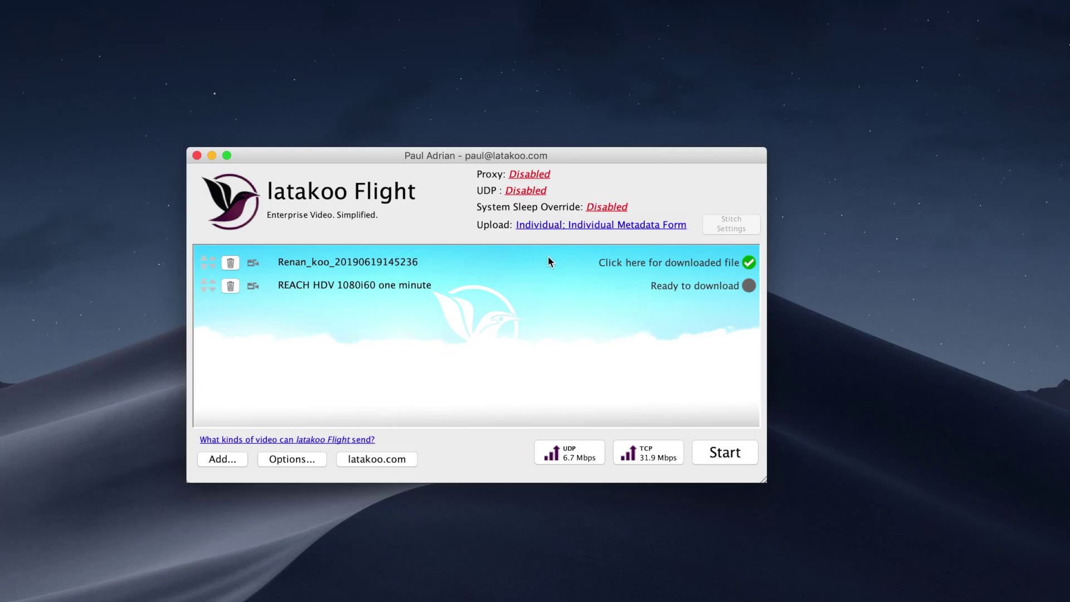
click(737, 455)
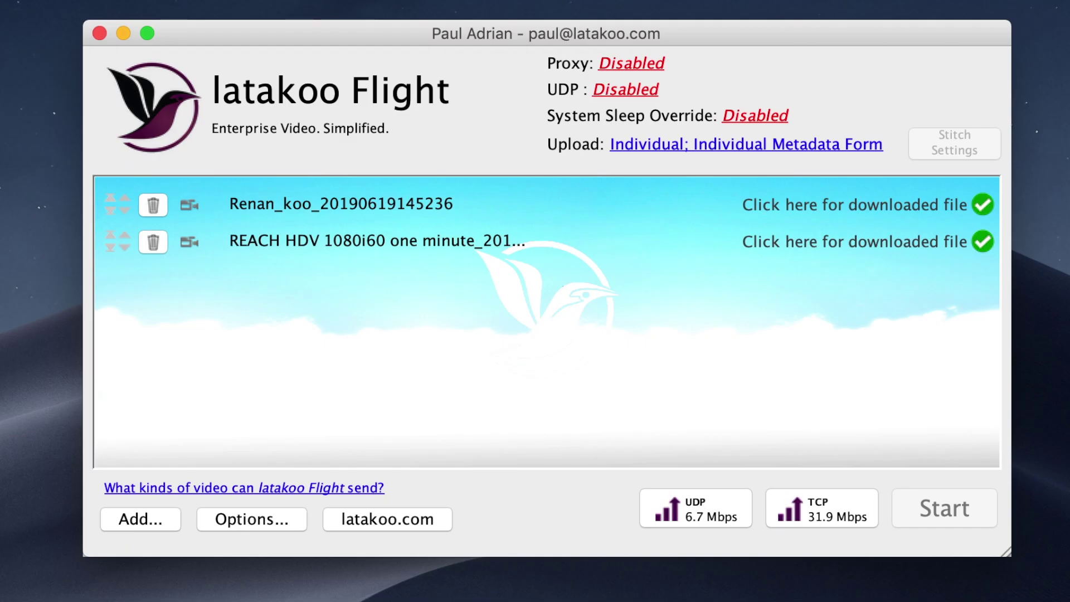
Add the CrazyTalk video to the Flight queue and set its upload bitrate to 3 Mbps - FIXED.
drag(0, 312, 219, 333)
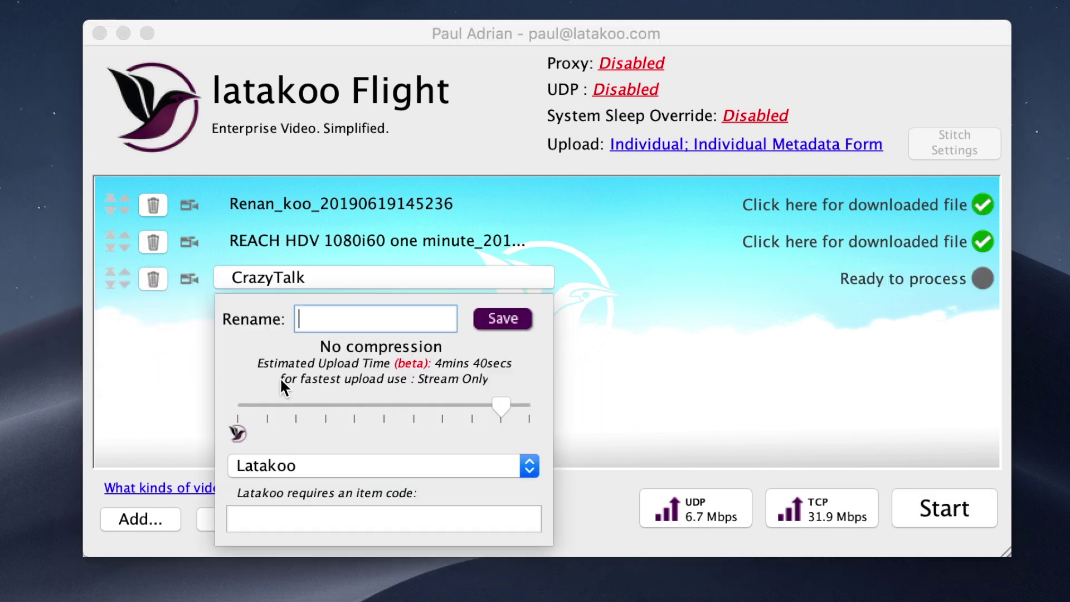
click(296, 423)
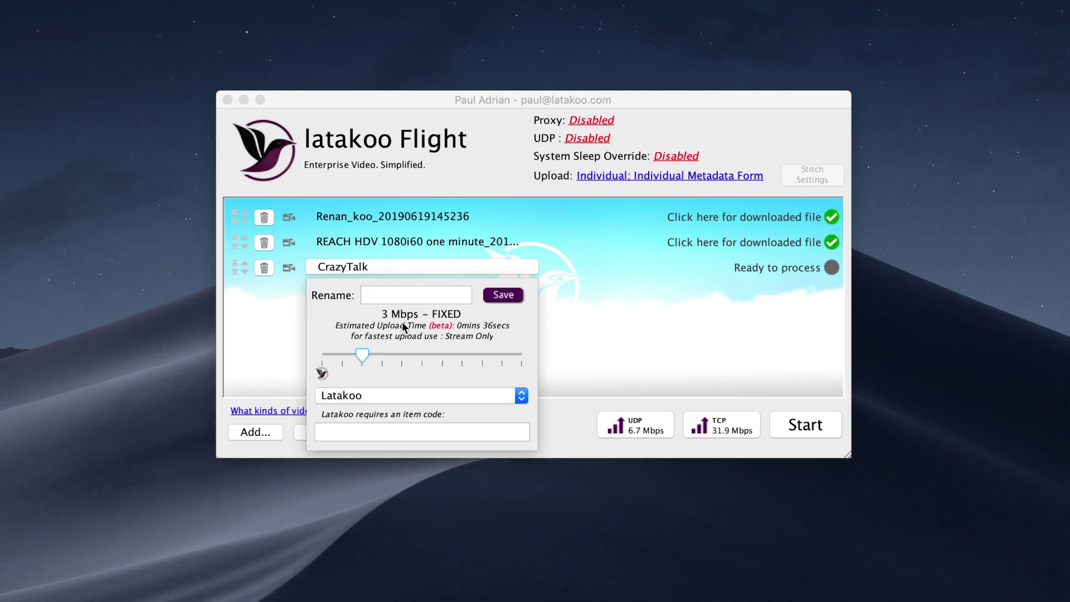
click(686, 392)
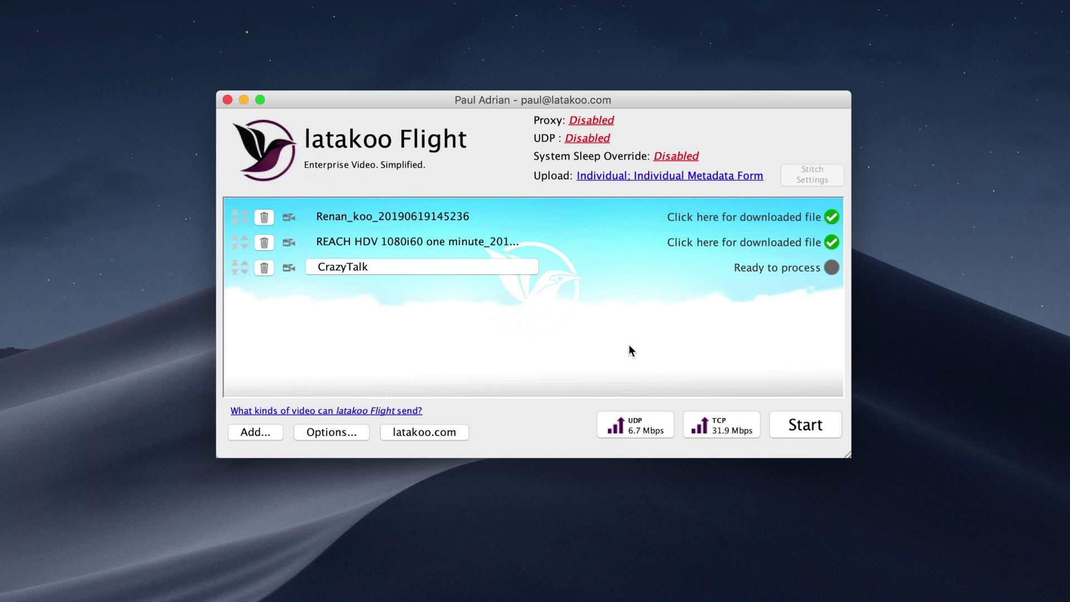
Open the Flight options to examine the version number and release date.
click(353, 431)
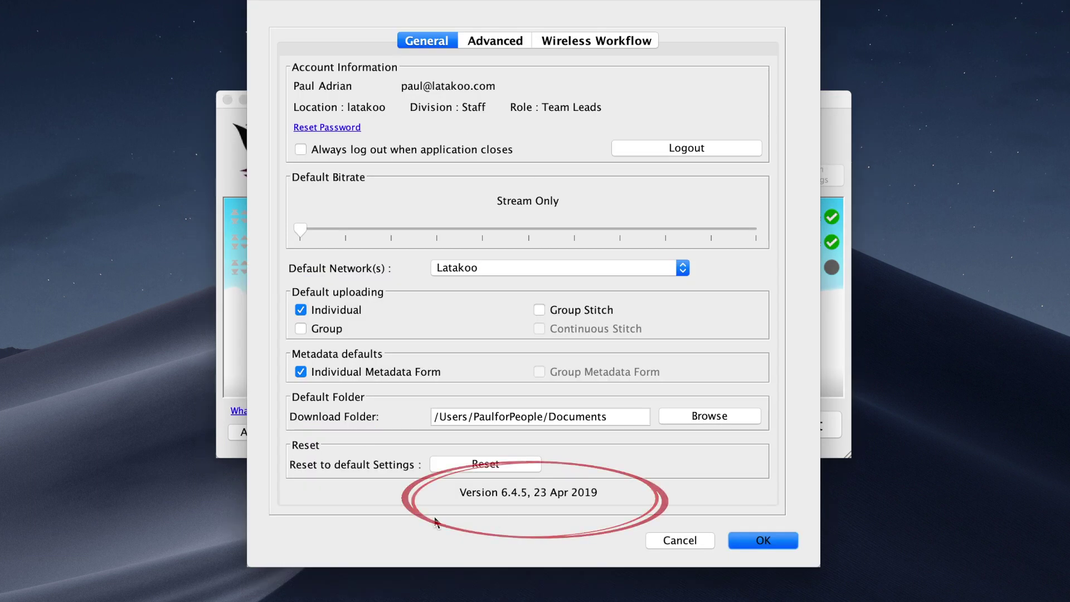